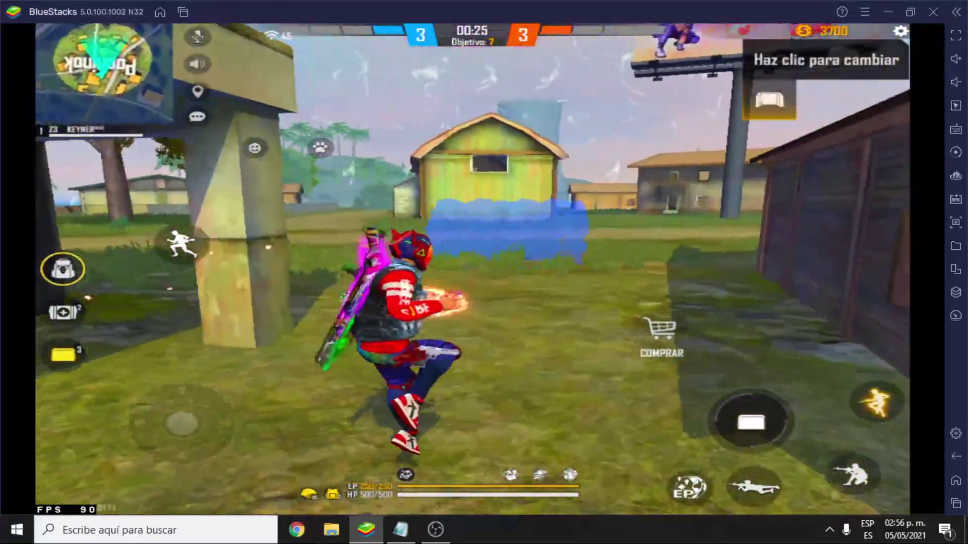
- Run with W, strafe with A around the gloo walls and switch to the shotgun (1) to win a round
key(w)
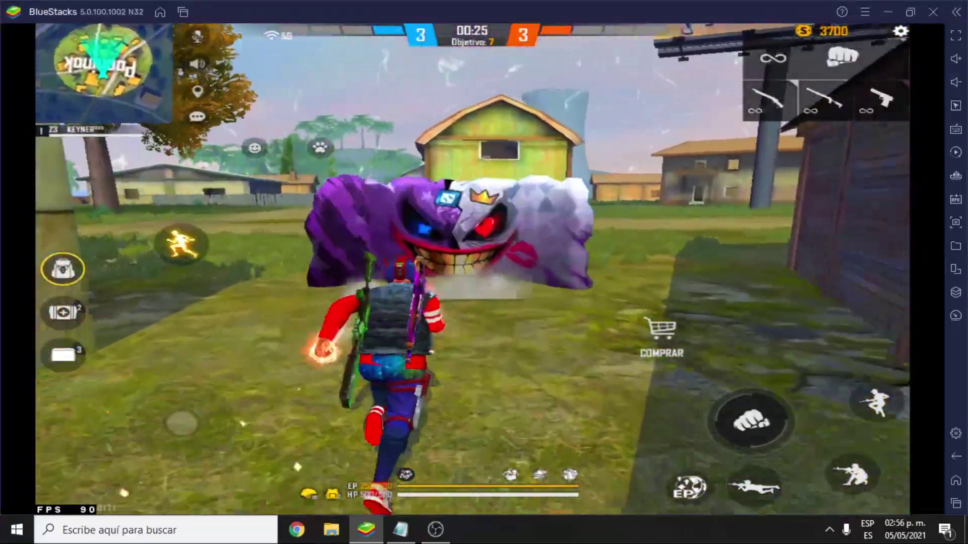
key(w)
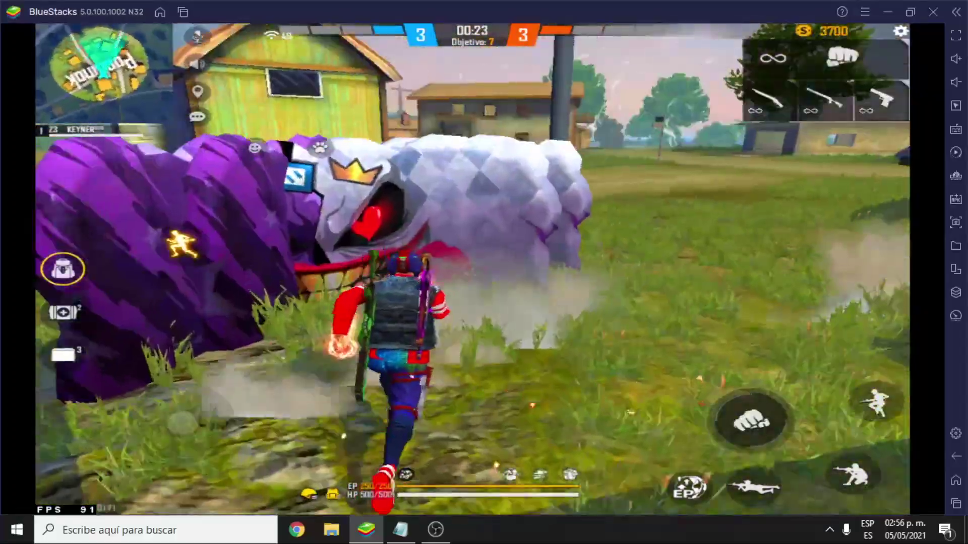
key(w)
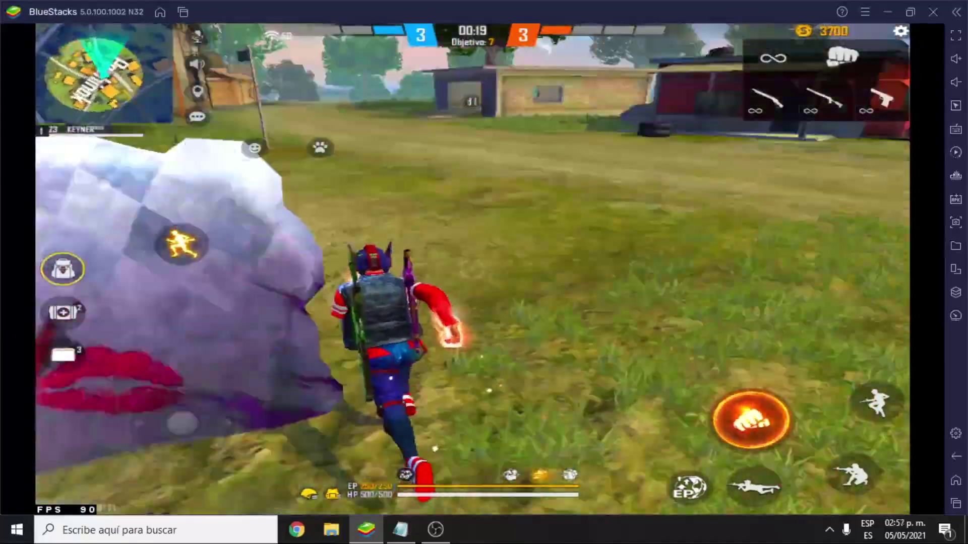
key(a)
key(w)
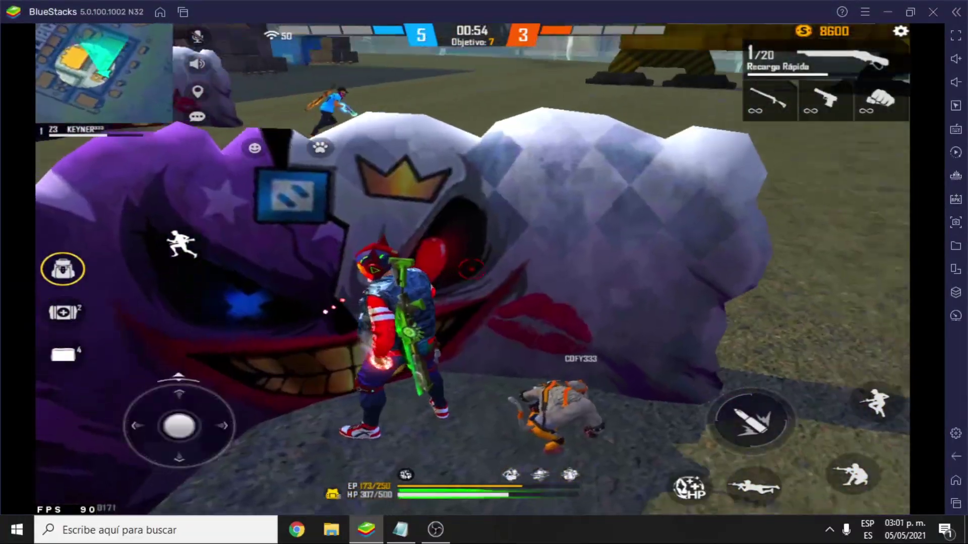
key(w)
key(w)
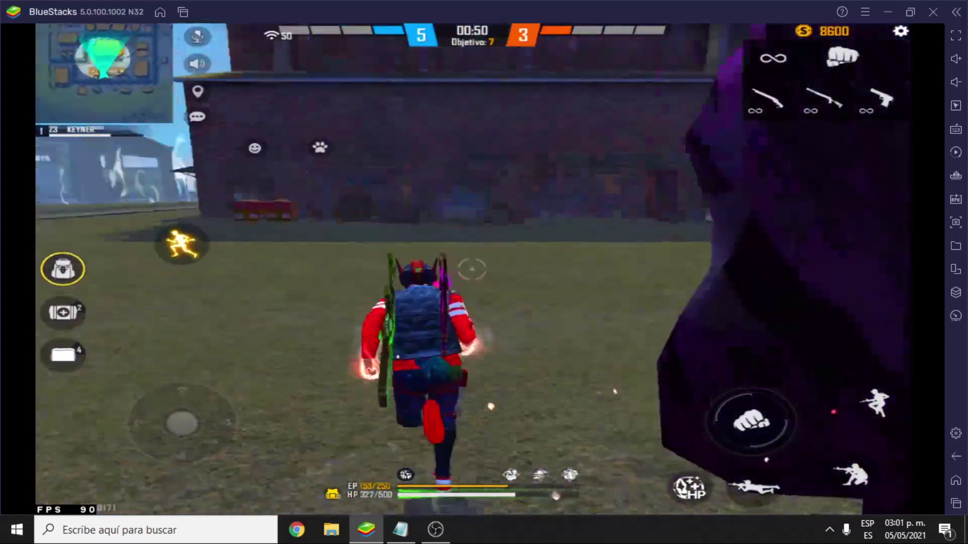
key(1)
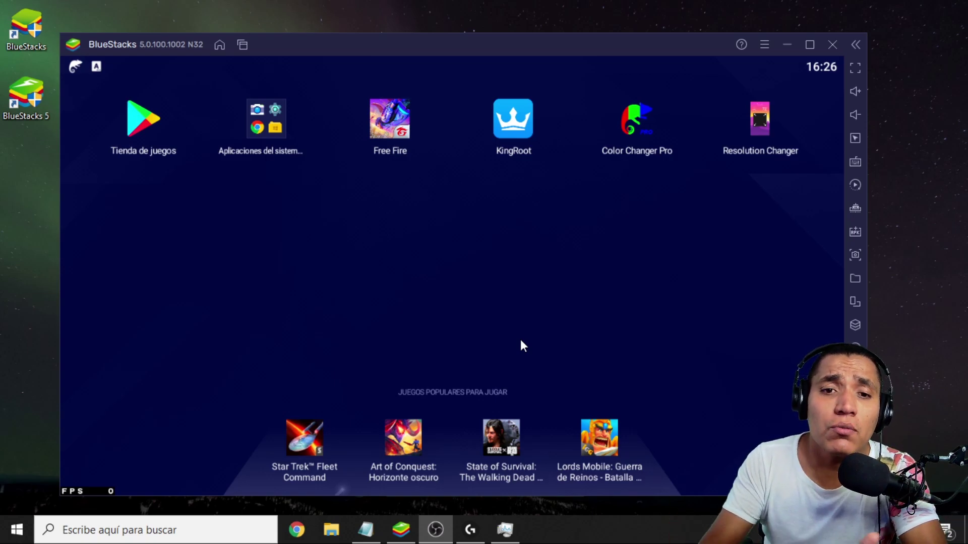
- Launch Resolution Changer, then show BlueStacks' display settings with 1366 x 768 at 320 DPI
click(756, 121)
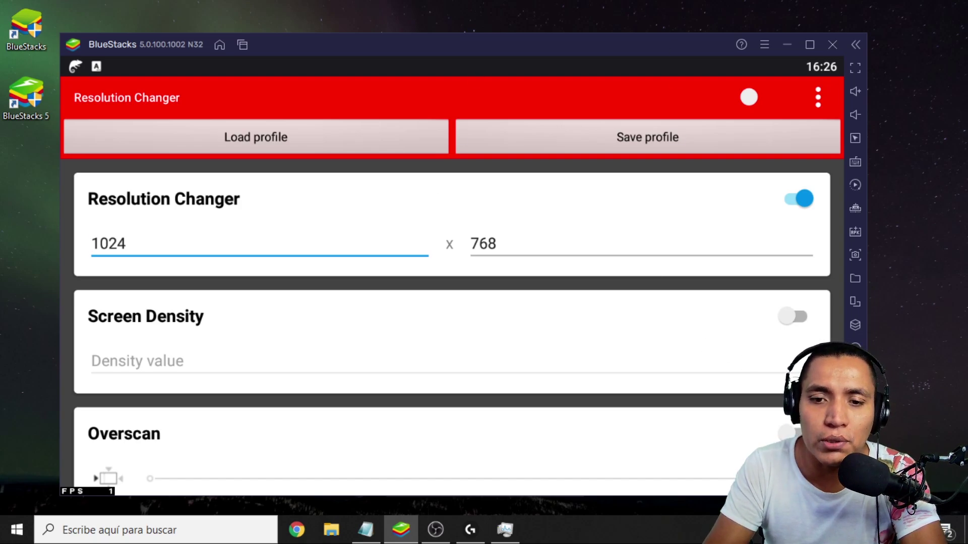
click(855, 438)
click(212, 134)
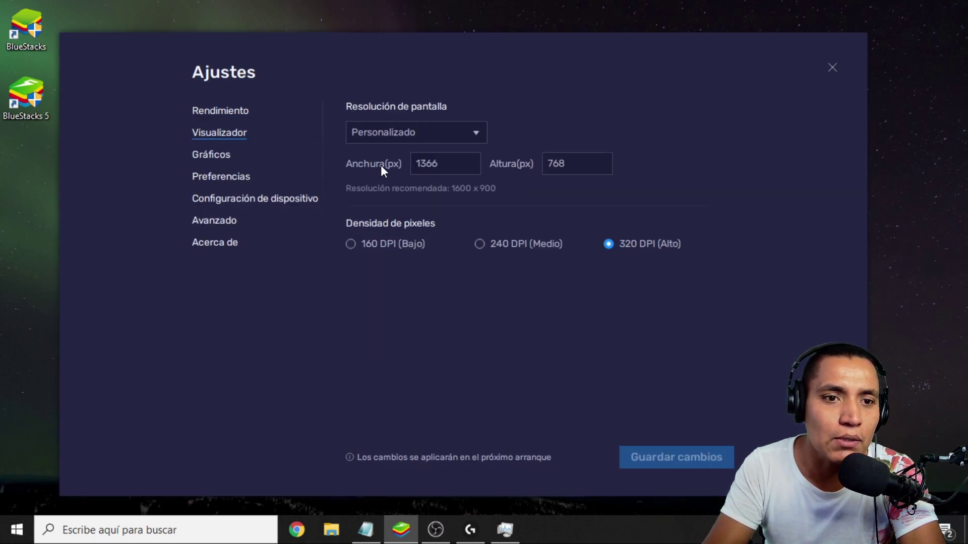
- Check the 1366 width and 768 height fields, leave them unchanged and close Ajustes
click(444, 162)
key(Tab)
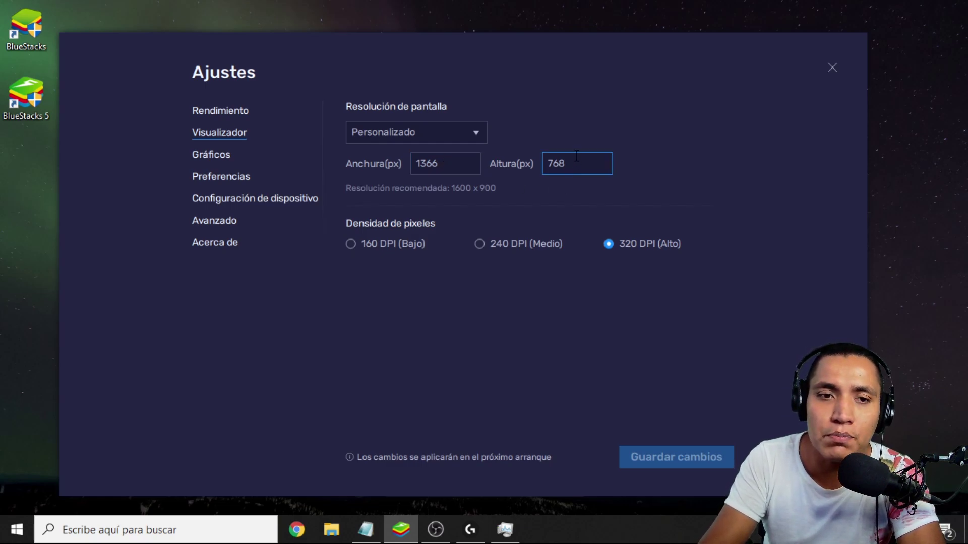
click(778, 100)
click(441, 166)
click(727, 107)
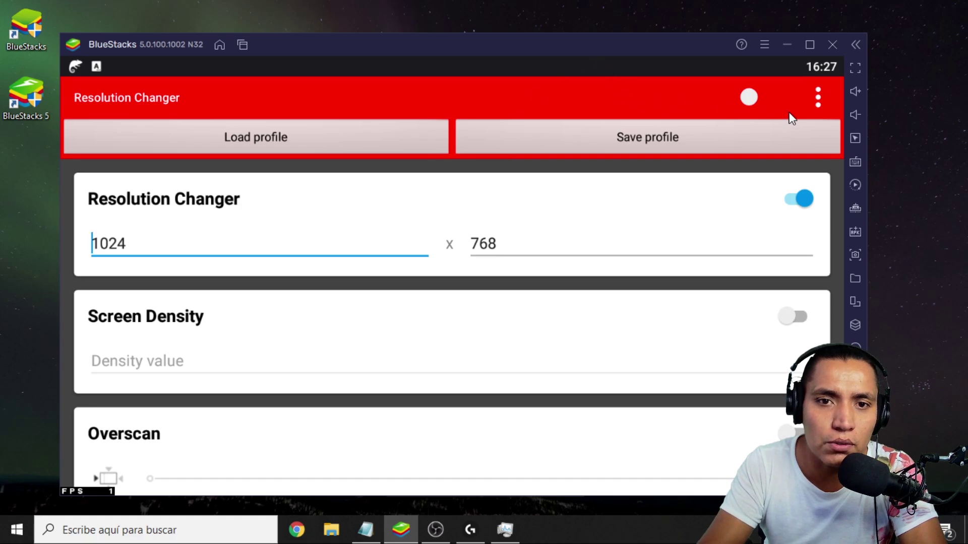
- Enable and keep the 1024 × 768 resolution override, then return to the home screen
click(750, 99)
click(587, 308)
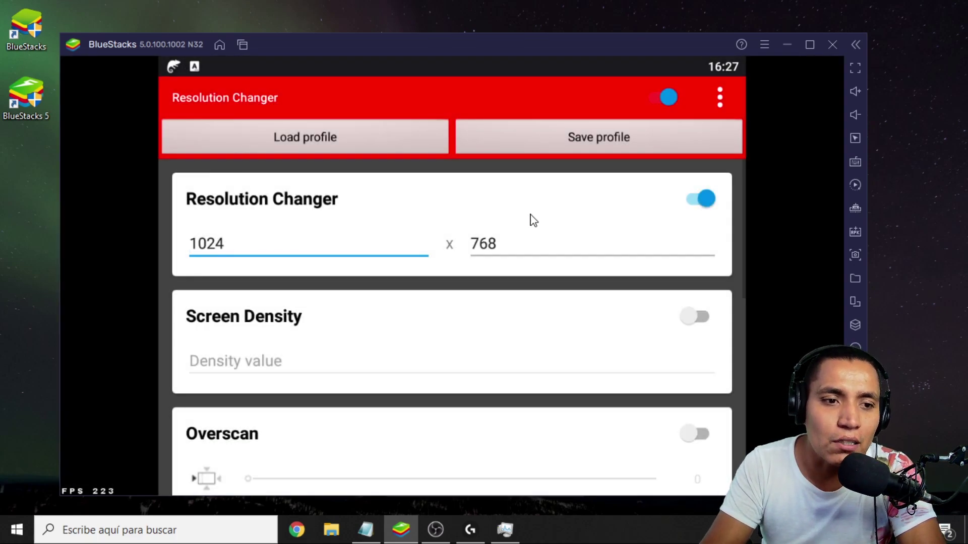
click(220, 45)
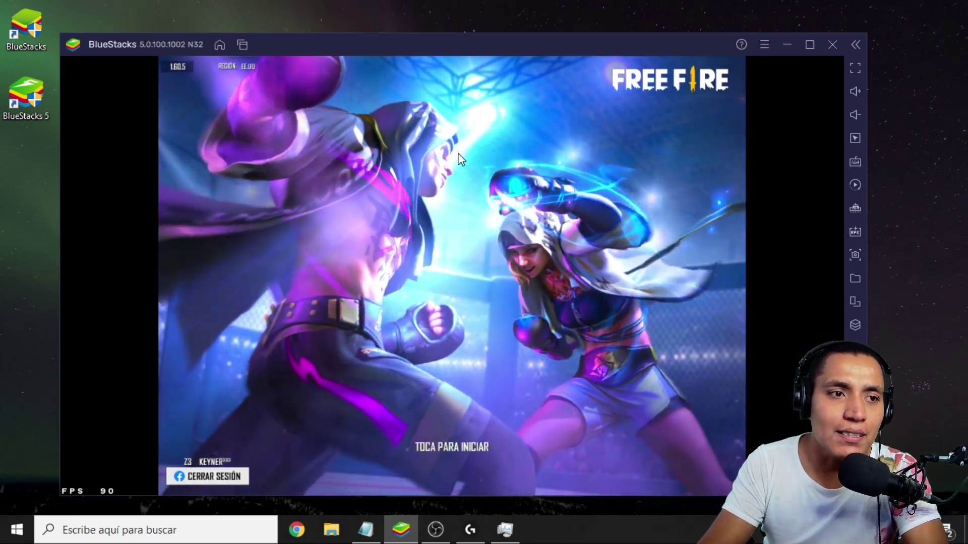
- Return to Resolution Changer from recent apps and turn its main switch off
click(243, 44)
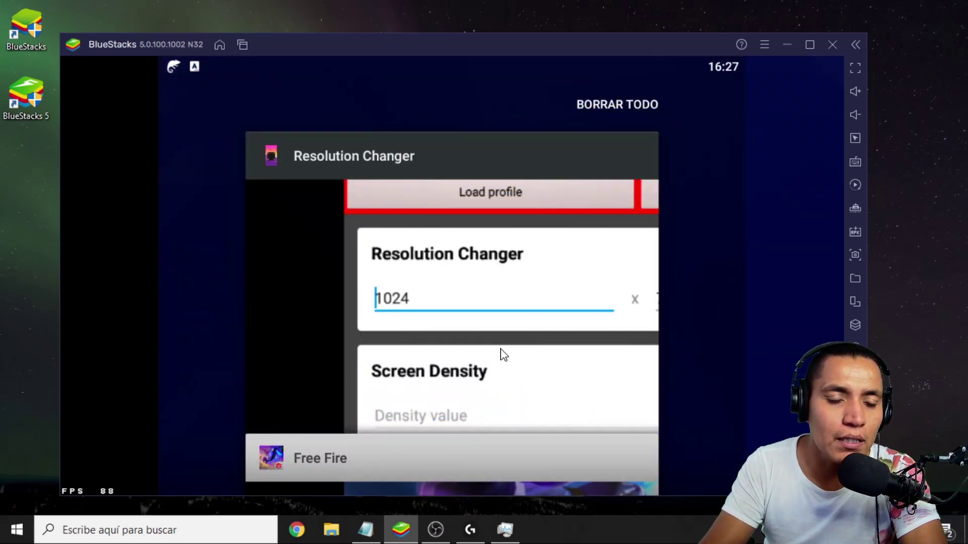
click(435, 281)
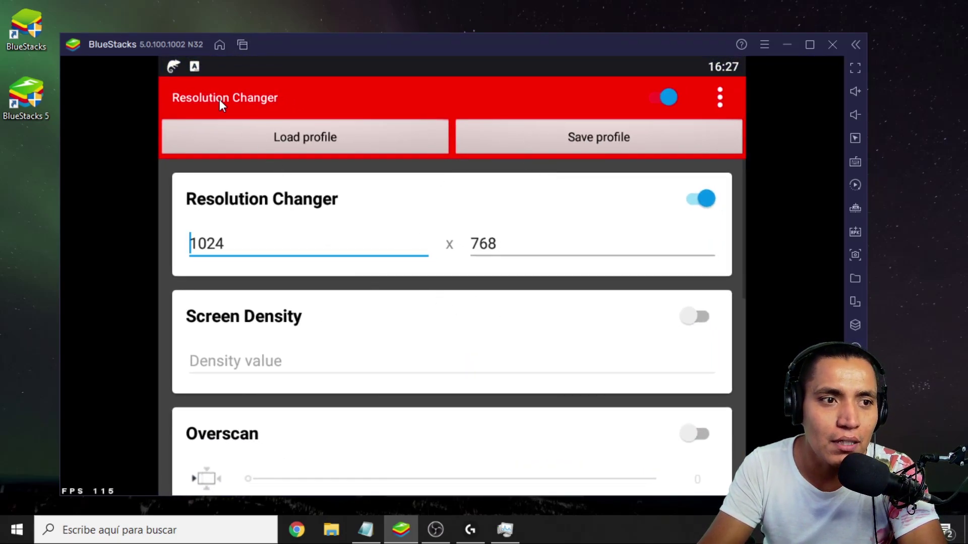
click(661, 97)
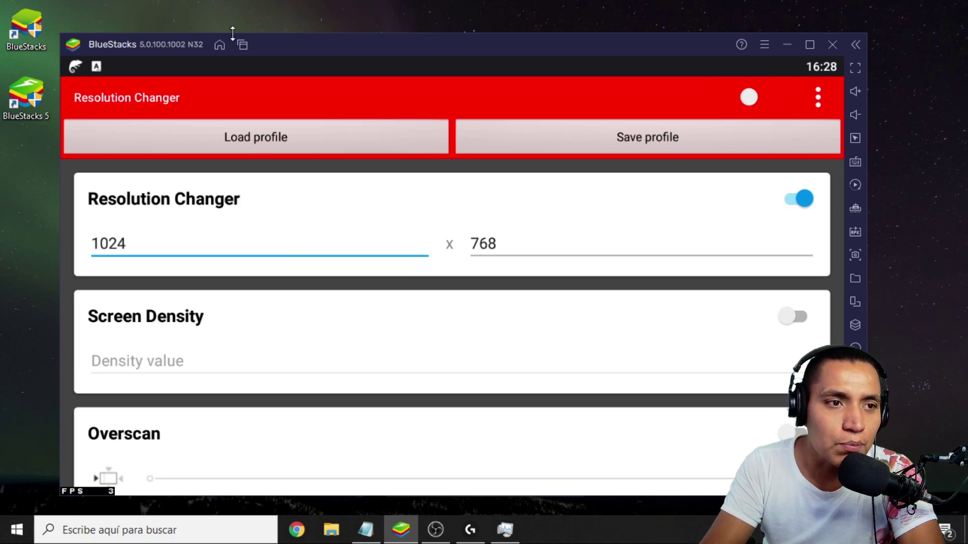
- Relaunch Free Fire and open the Performance settings (4 cores, 4 GB, 240 FPS) with Ctrl+Shift+I
click(219, 45)
click(385, 130)
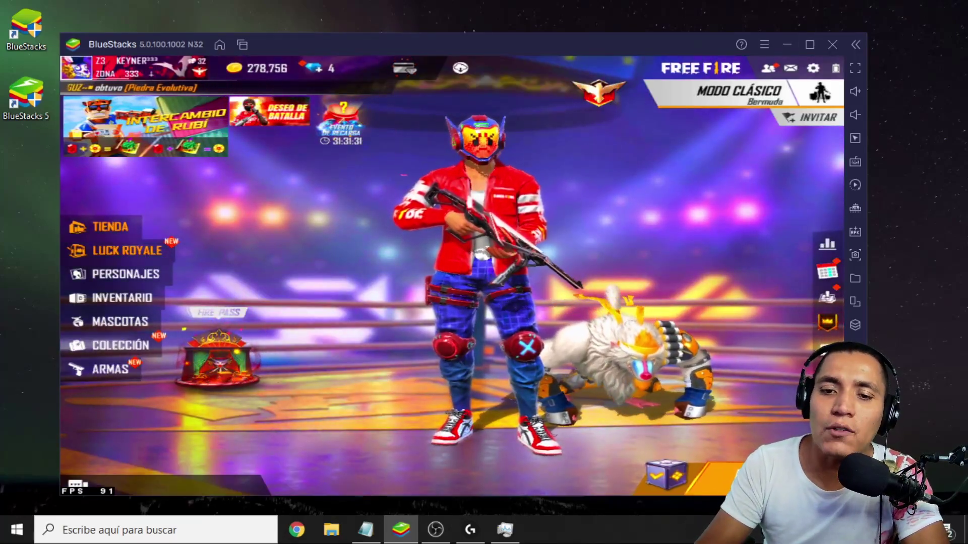
key(ctrl+shift+i)
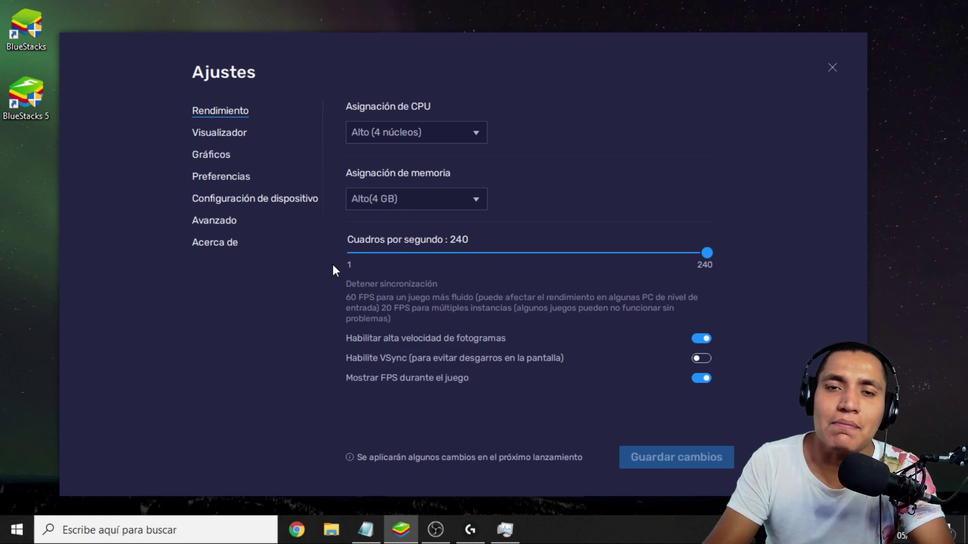
- Check the 1366 × 768, 320 DPI display page, then close the settings back to Free Fire
click(233, 138)
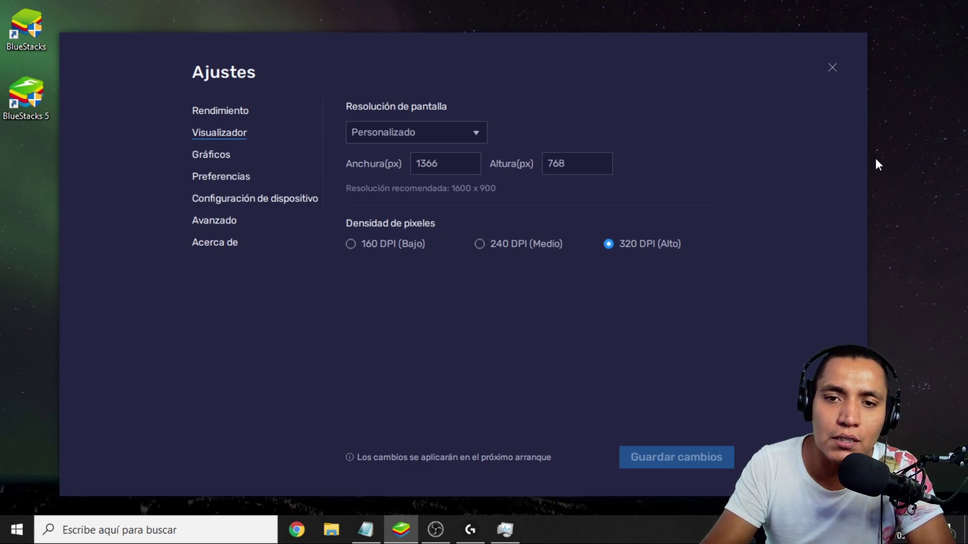
click(833, 67)
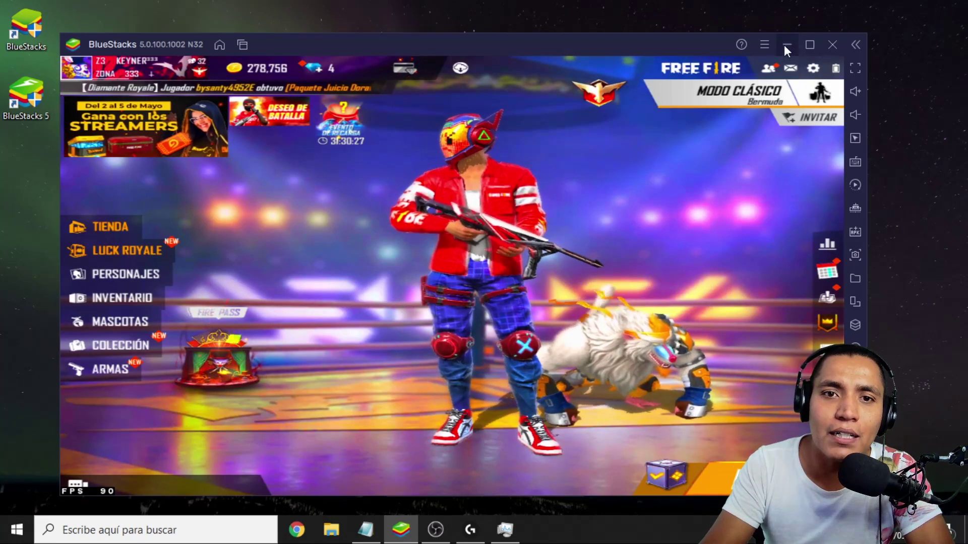
- Minimize BlueStacks and confirm Windows display resolution stays at 1366 × 768 (recommended), then close Settings
click(784, 42)
right_click(475, 218)
click(545, 358)
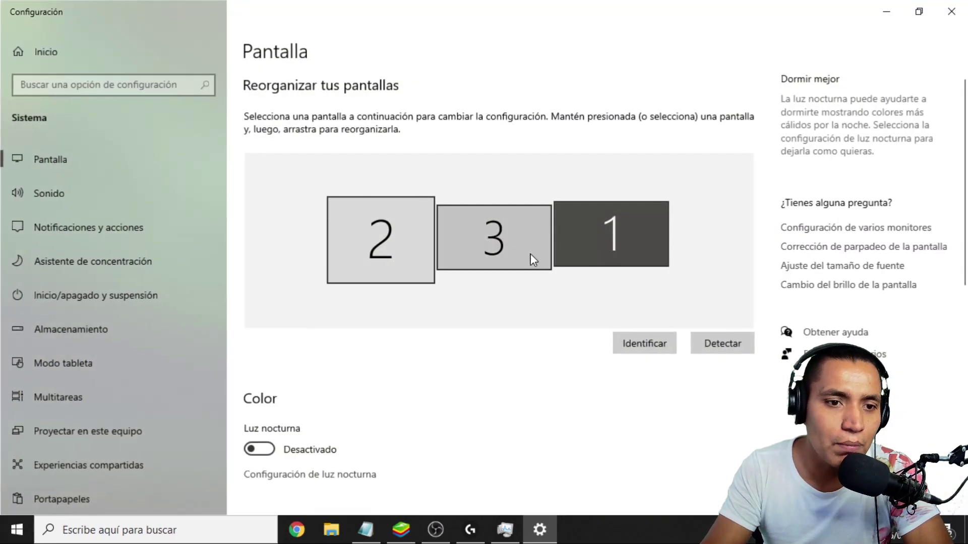
click(531, 253)
scroll(497, 274, down, 10)
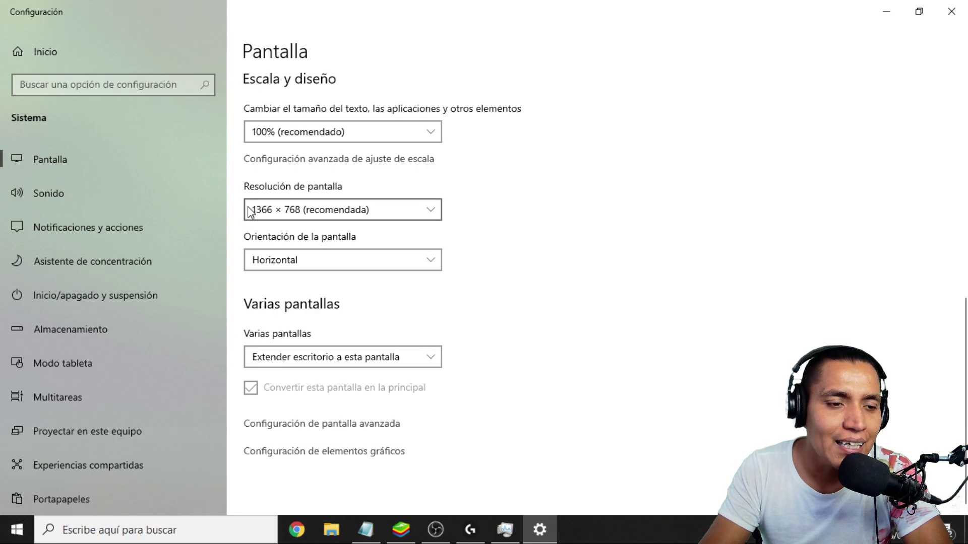
click(270, 209)
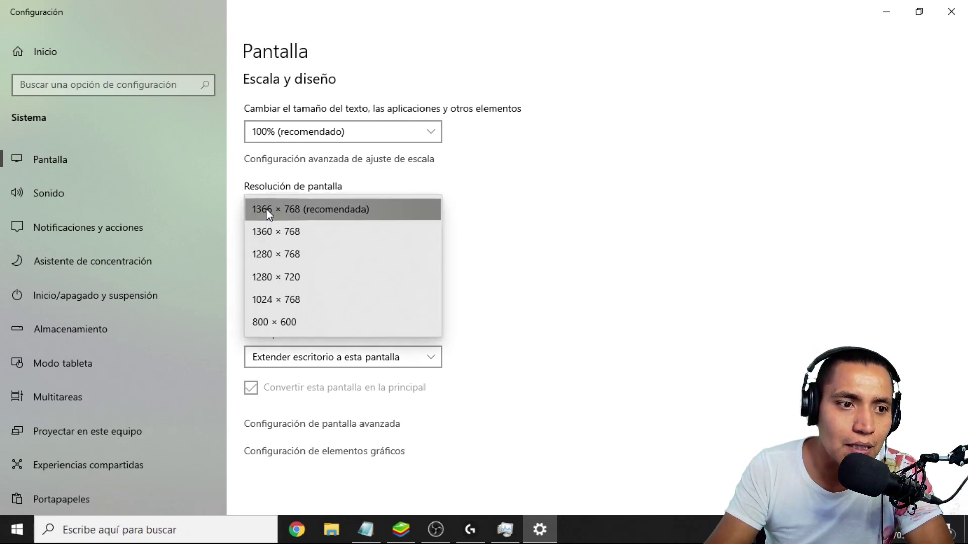
click(757, 193)
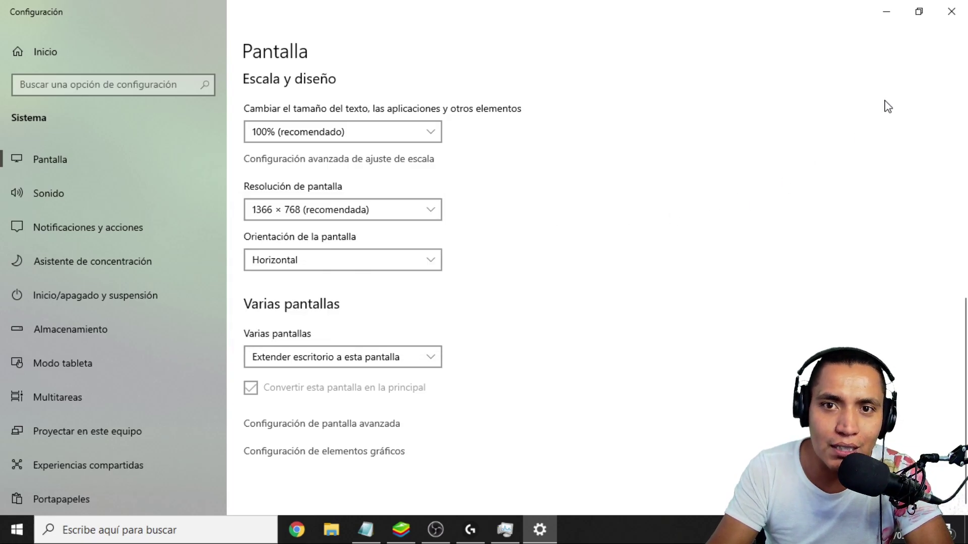
click(951, 11)
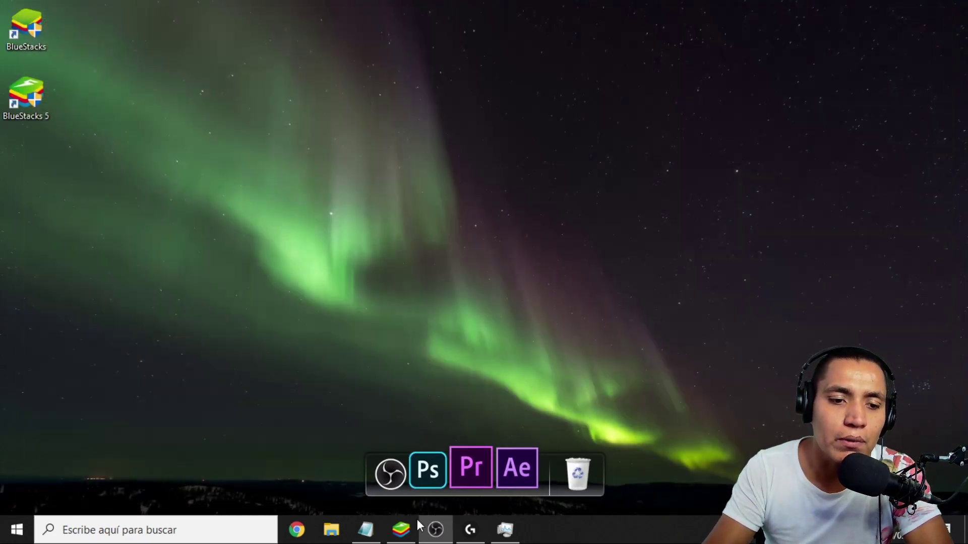
- Back in BlueStacks, review graphics (Performance, OpenGL), preferences and the Asus ROG 2 device profile
key(alt+Tab)
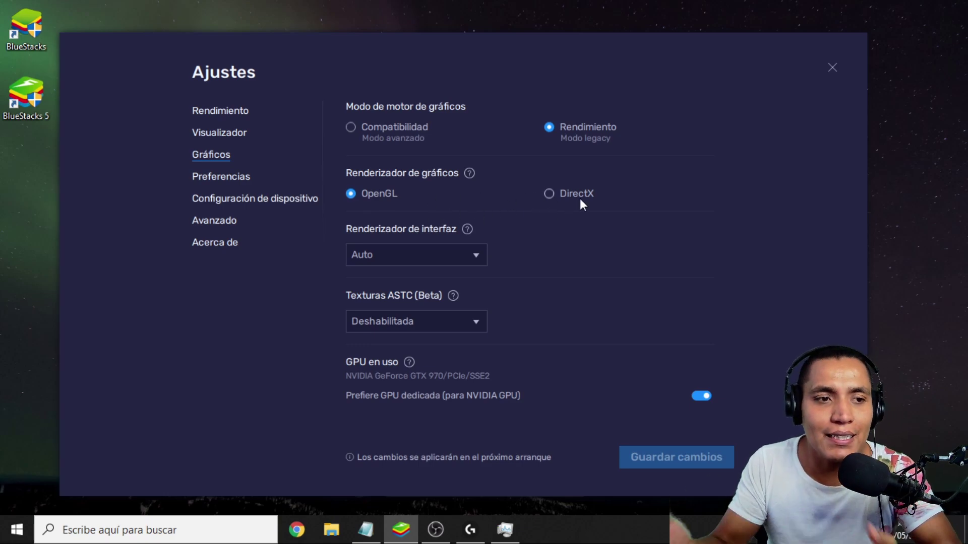
click(236, 176)
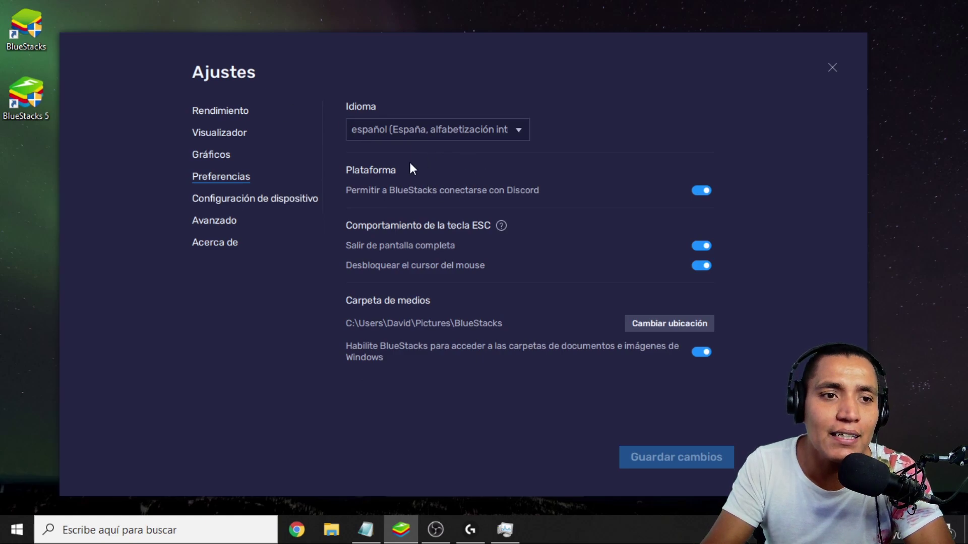
click(231, 200)
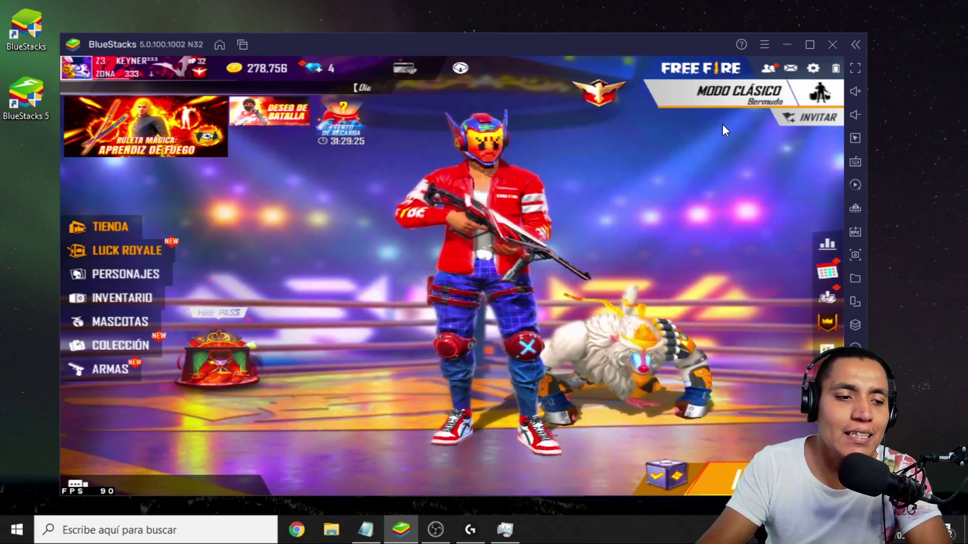
- Open Free Fire's settings, review the Sensibilidad values and close them back to the lobby
click(813, 68)
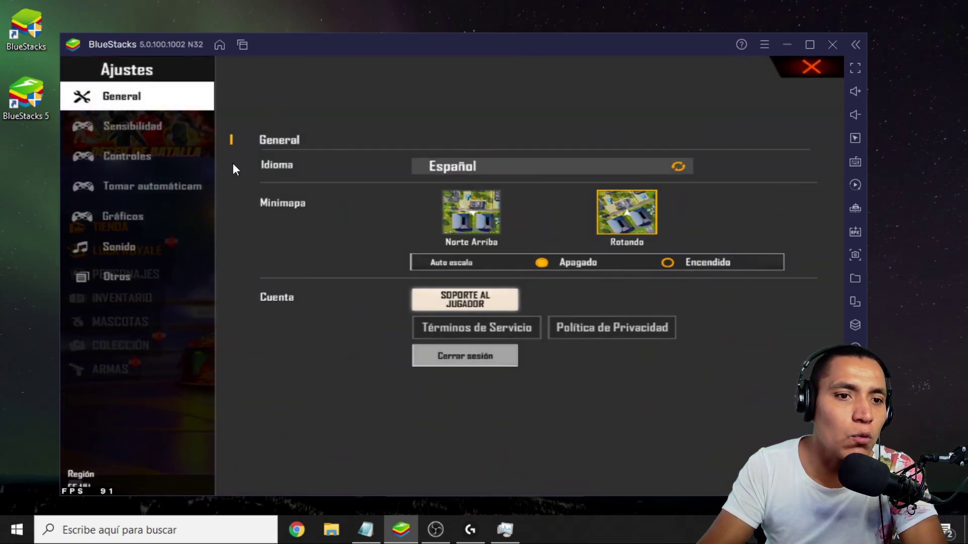
click(107, 124)
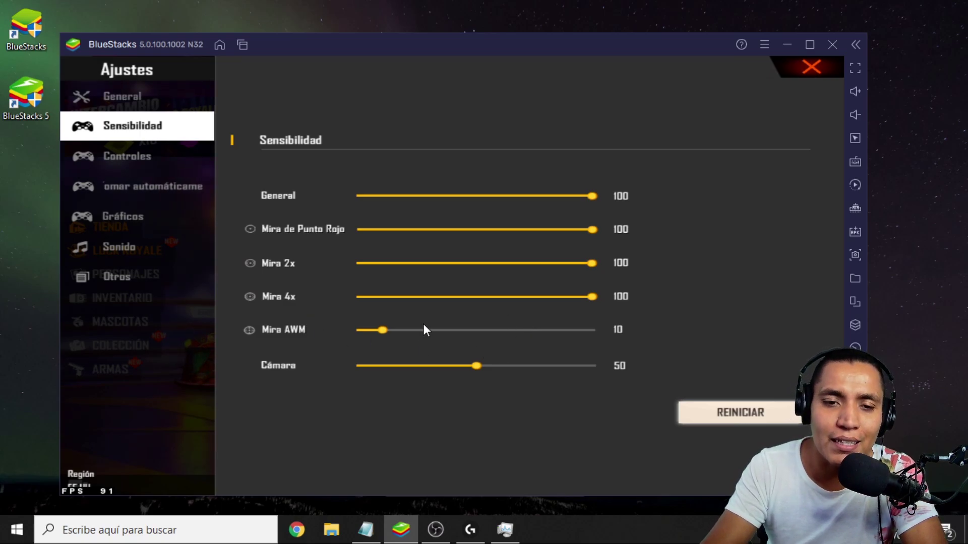
click(809, 67)
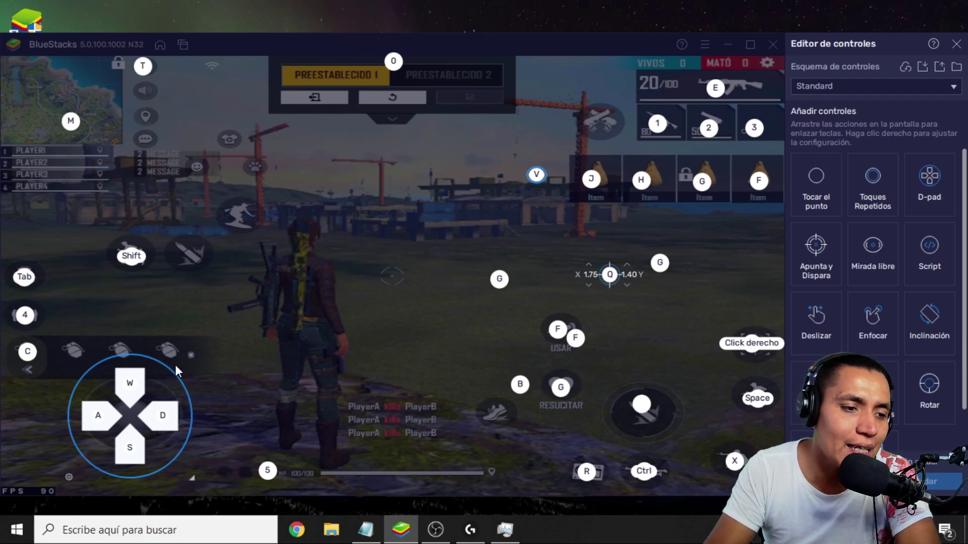
mouse_move(75, 371)
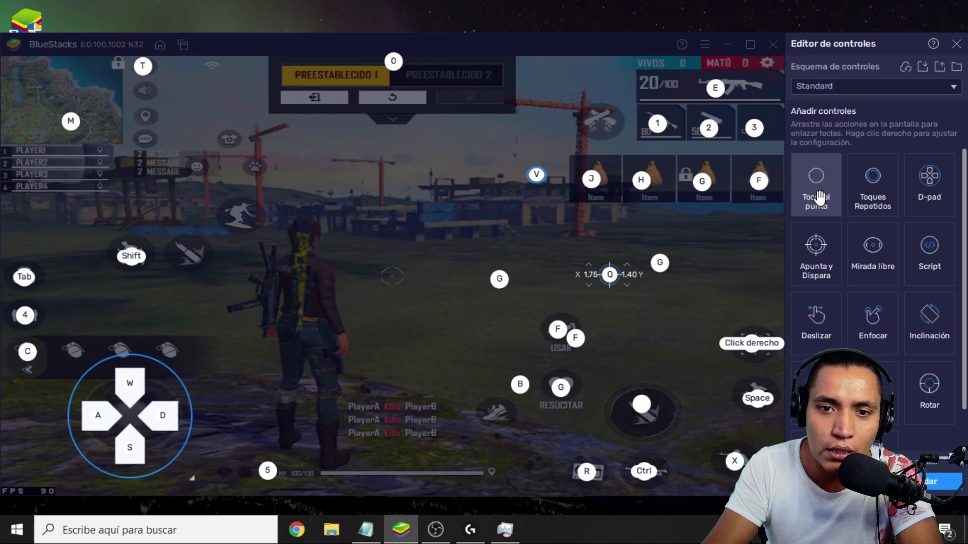
drag(817, 190, 735, 136)
drag(589, 129, 602, 129)
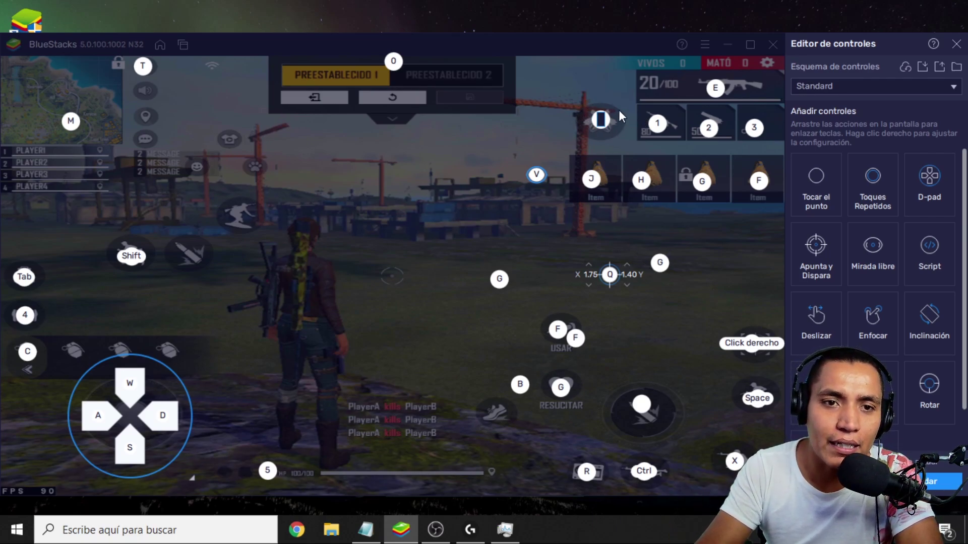
click(648, 342)
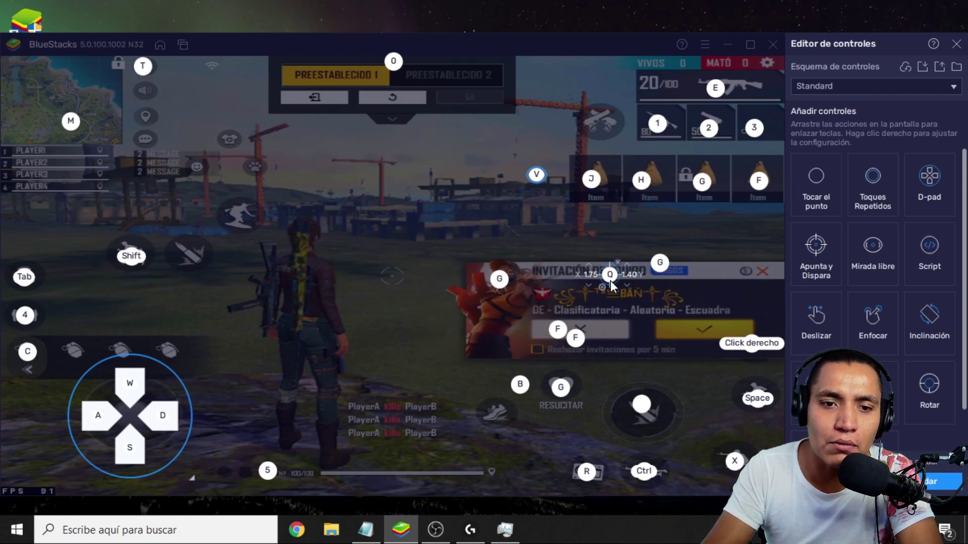